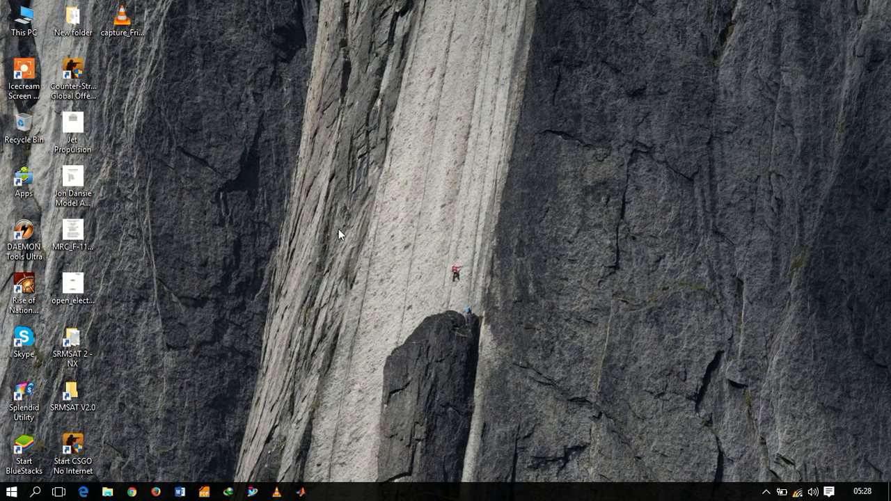
{"action": "left_click_drag", "start_coordinate": [338, 229], "coordinate": [586, 396]}
{"action": "right_click", "coordinate": [782, 492]}
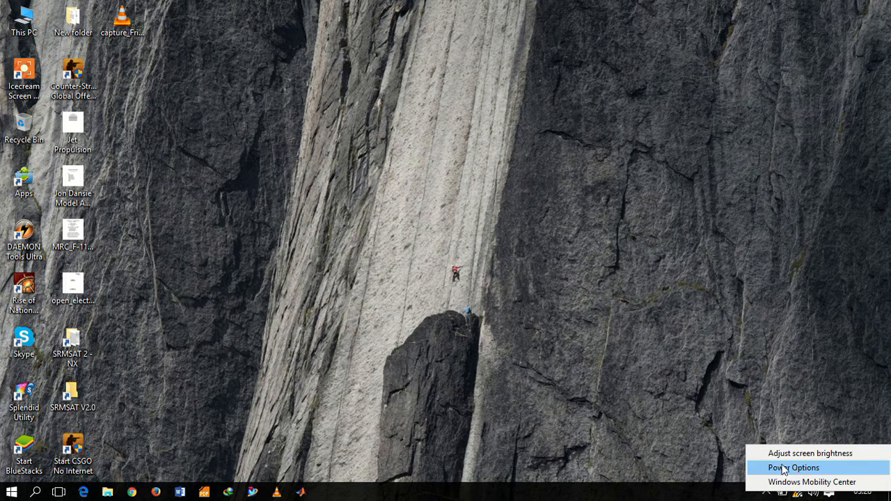
{"action": "left_click", "coordinate": [656, 436]}
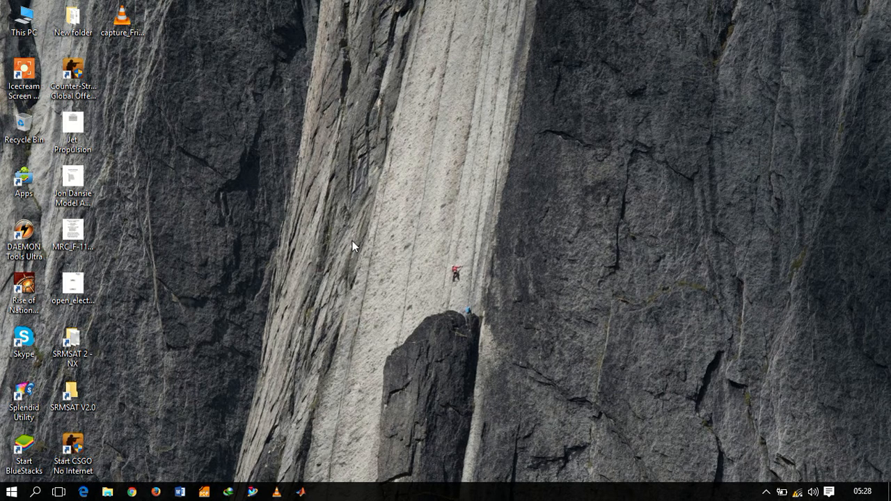
Open the Windows power options, set the power plan to High performance, and close the window
{"action": "right_click", "coordinate": [783, 495]}
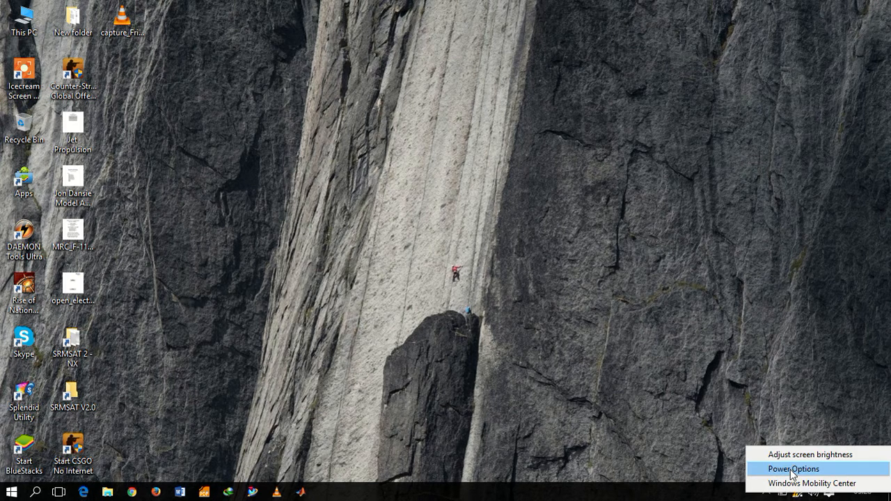
{"action": "left_click", "coordinate": [793, 470]}
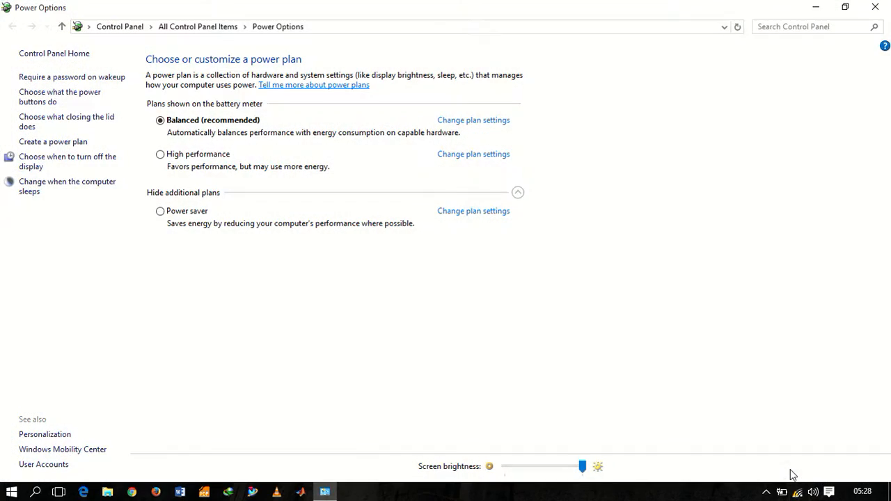
{"action": "right_click", "coordinate": [781, 493]}
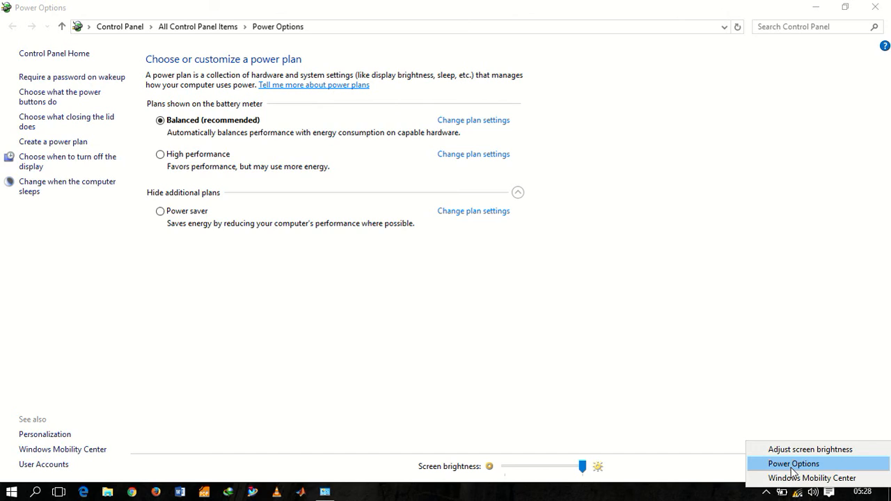
{"action": "left_click", "coordinate": [419, 363]}
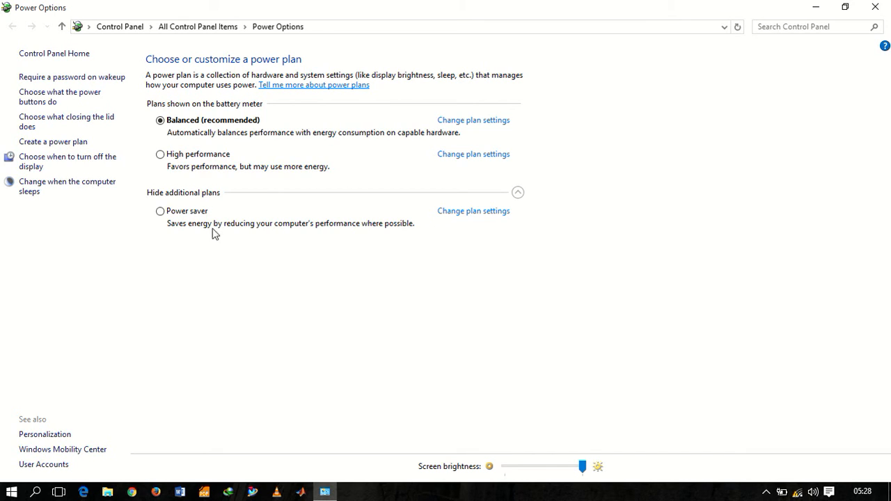
{"action": "left_click", "coordinate": [204, 157]}
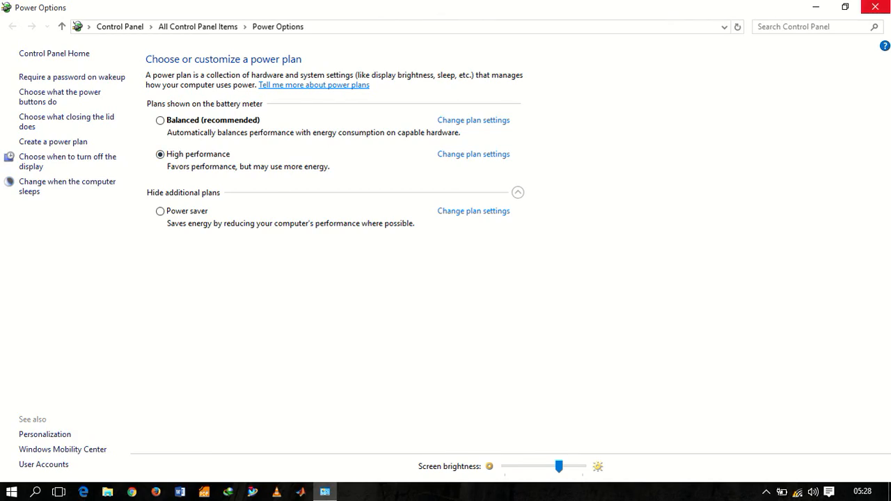
{"action": "left_click", "coordinate": [875, 7]}
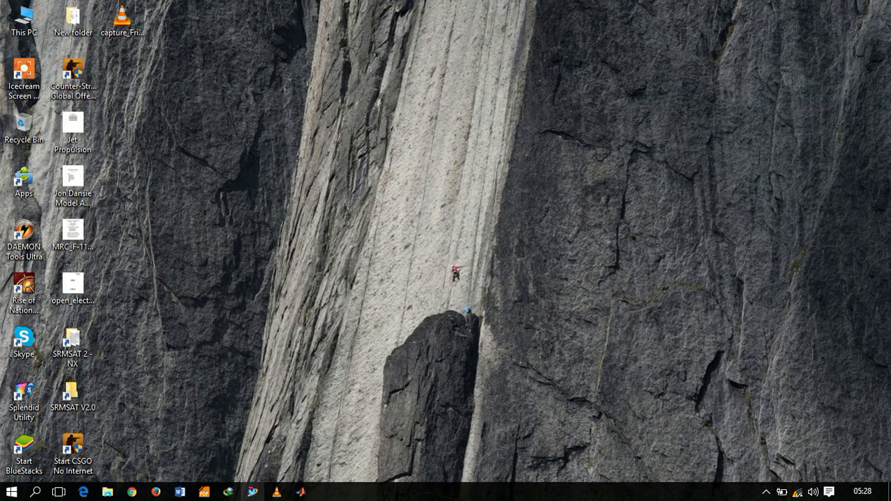
Launch NX 9 and start creating a new file
{"action": "left_click", "coordinate": [254, 496]}
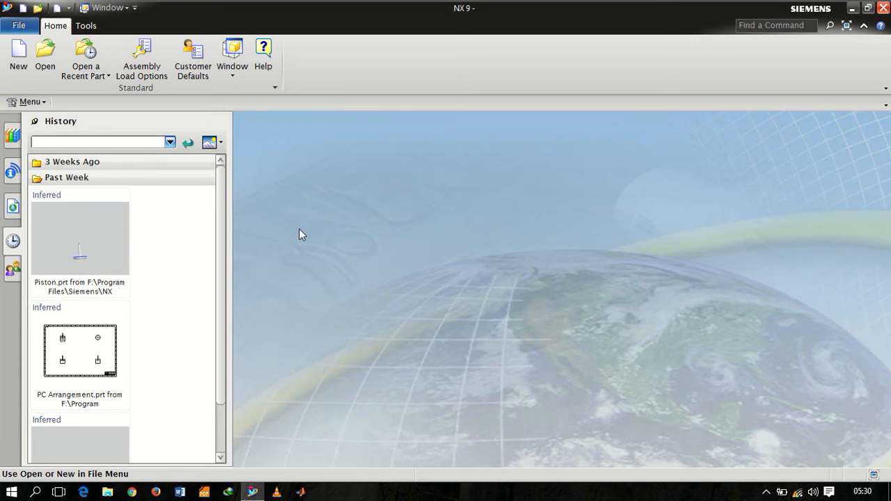
{"action": "scroll", "coordinate": [198, 296], "scroll_direction": "down", "scroll_amount": 2}
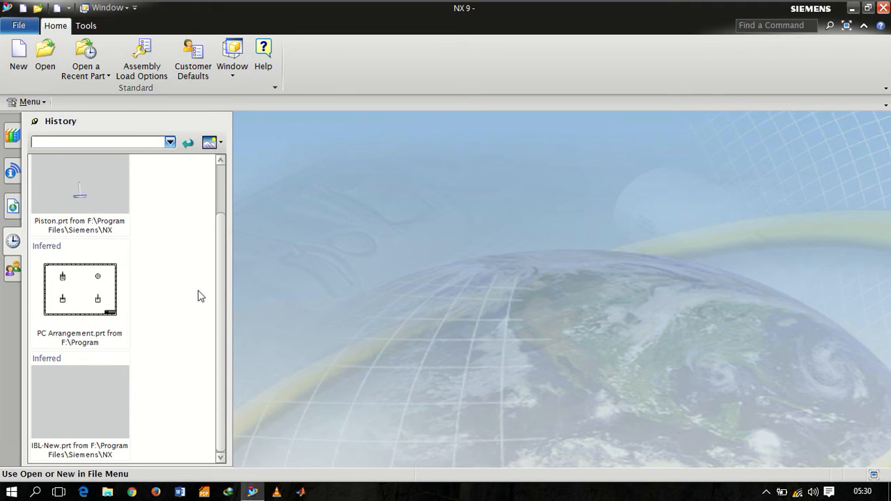
{"action": "scroll", "coordinate": [198, 295], "scroll_direction": "up", "scroll_amount": 2}
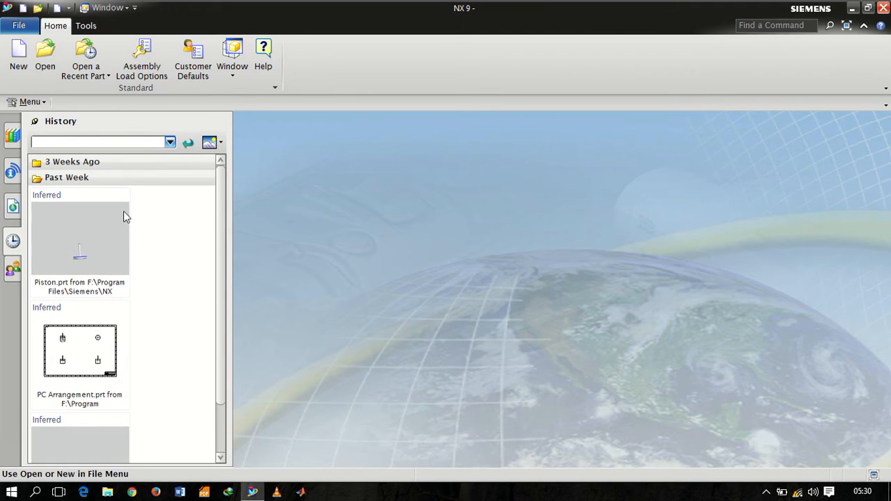
{"action": "left_click", "coordinate": [13, 59]}
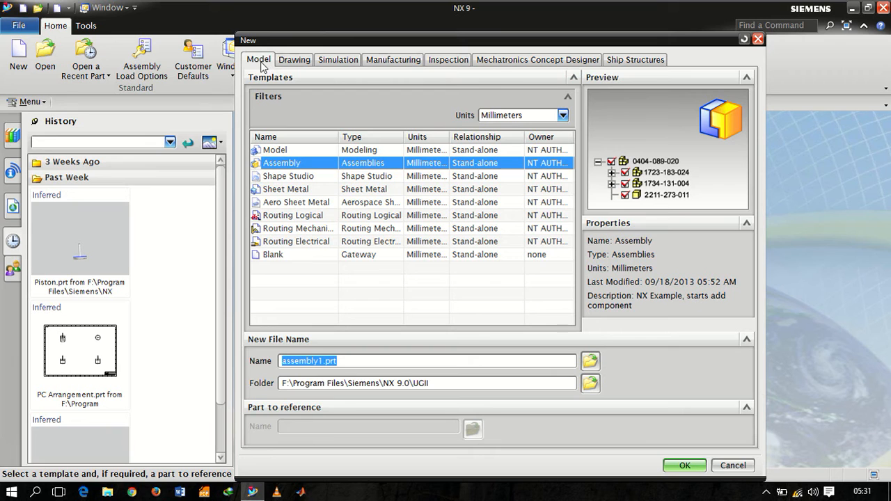
Look through the Drawing, Simulation and Manufacturing templates for new files and return to the Model templates
{"action": "left_click", "coordinate": [293, 62]}
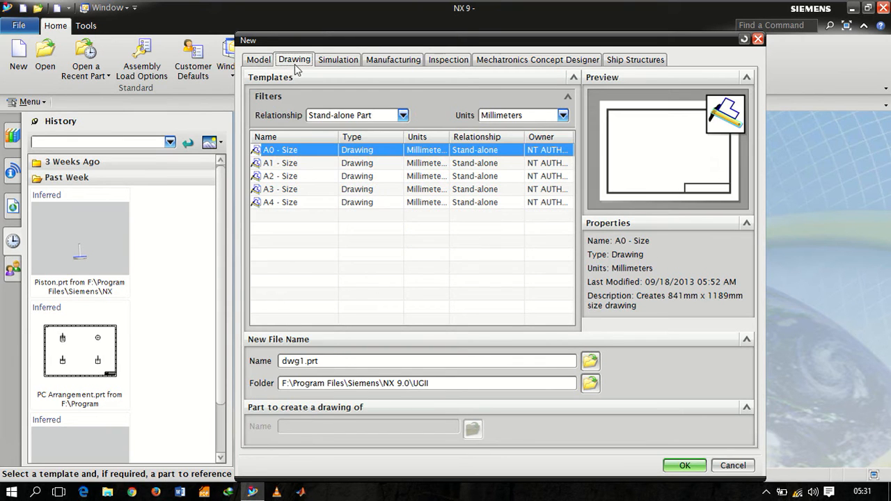
{"action": "left_click", "coordinate": [341, 63]}
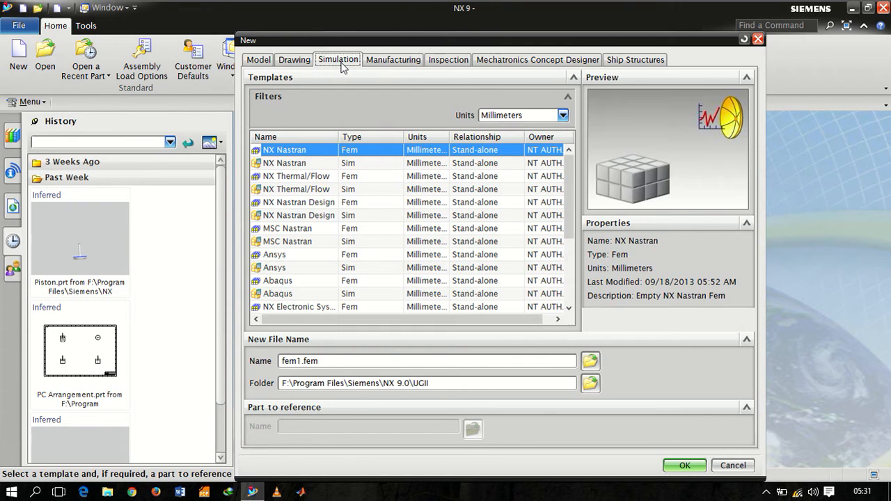
{"action": "left_click", "coordinate": [415, 65]}
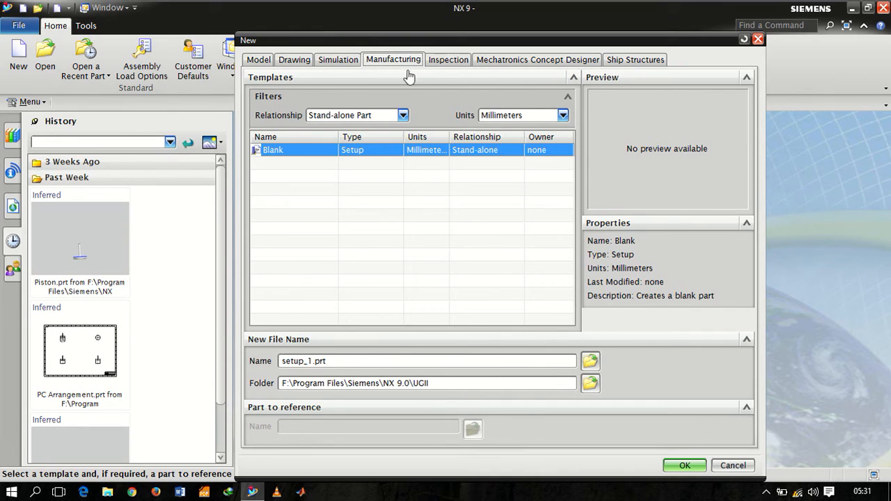
{"action": "left_click", "coordinate": [259, 60]}
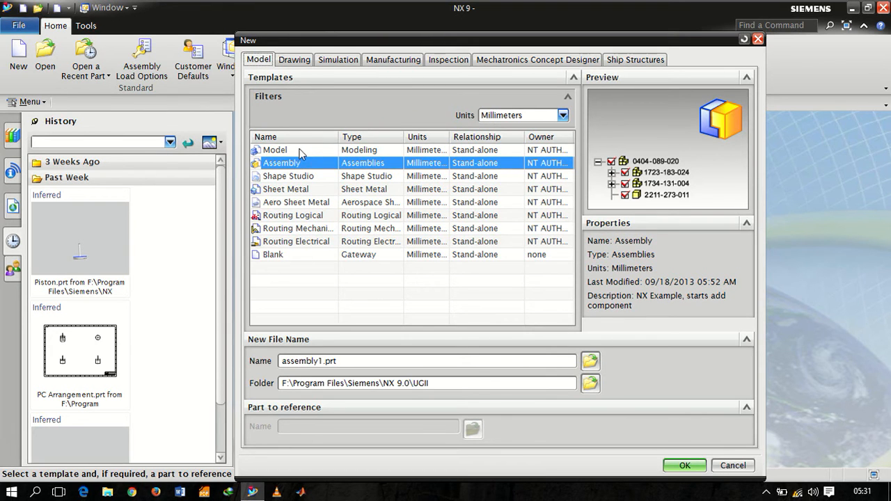
Choose the Model template in millimeters and name the new file PART 1
{"action": "left_click", "coordinate": [301, 153]}
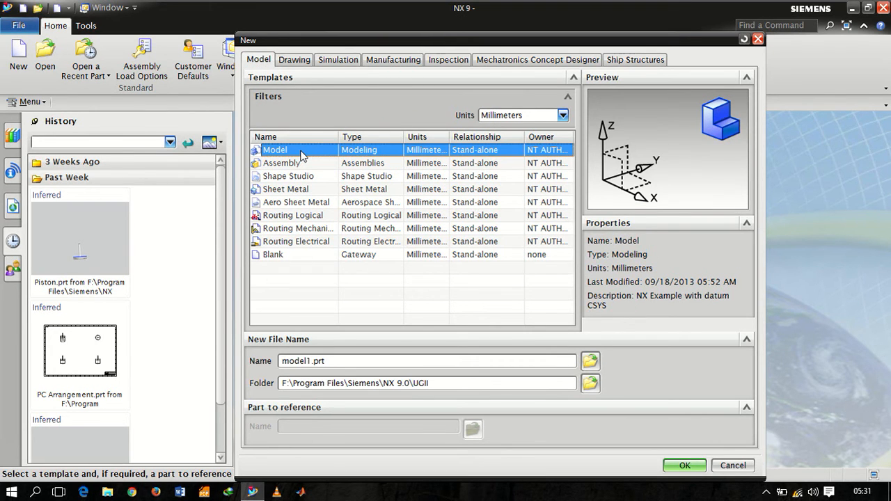
{"action": "left_click", "coordinate": [293, 273]}
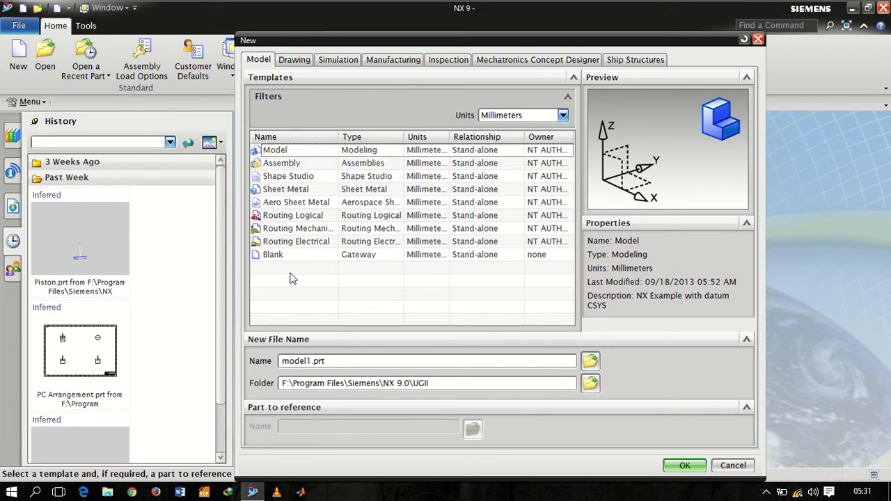
{"action": "left_click", "coordinate": [285, 152]}
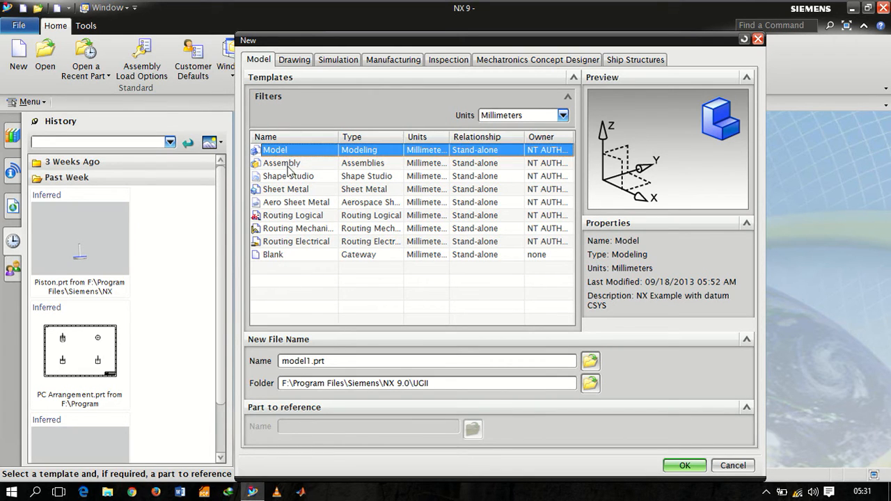
{"action": "left_click", "coordinate": [290, 166]}
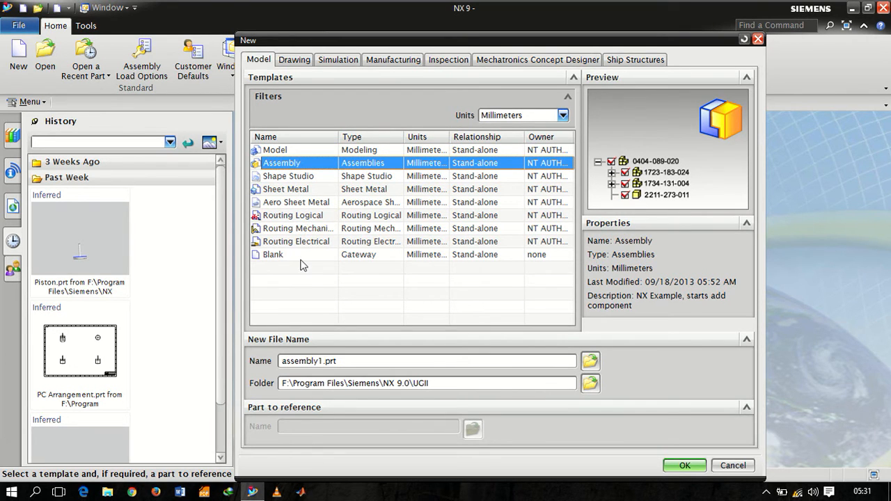
{"action": "left_click", "coordinate": [285, 151]}
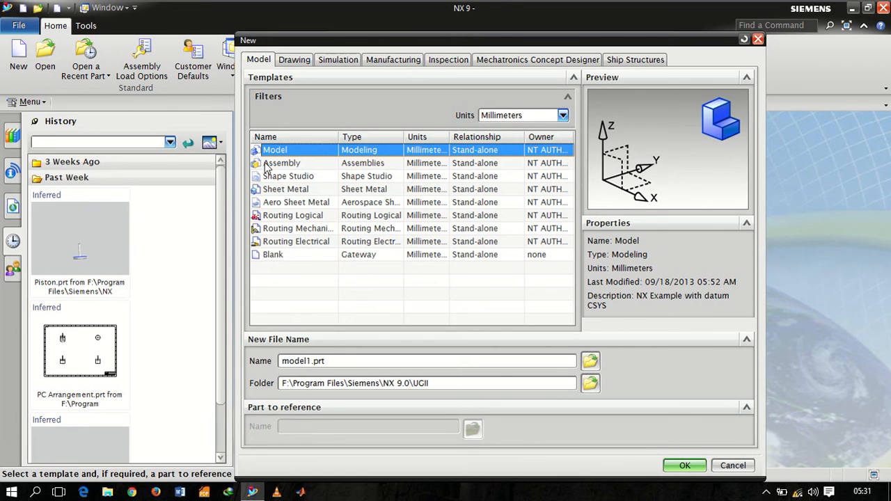
{"action": "double_click", "coordinate": [366, 361]}
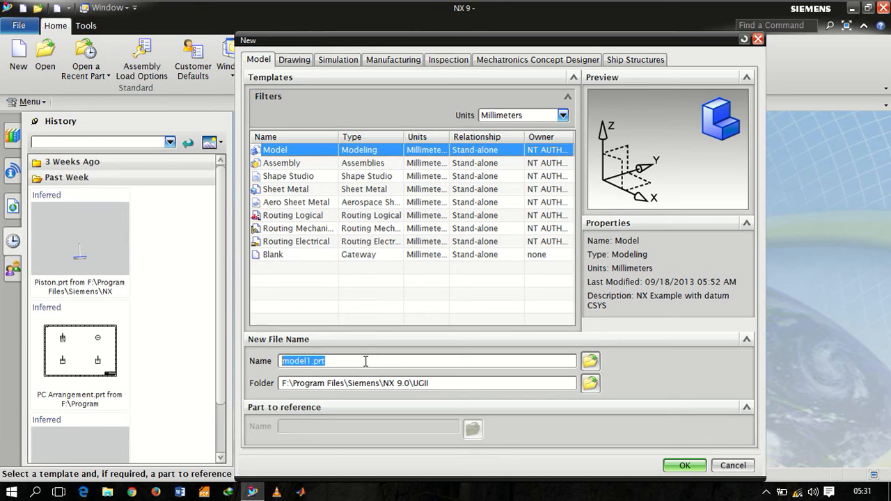
{"action": "type", "text": "PART 1"}
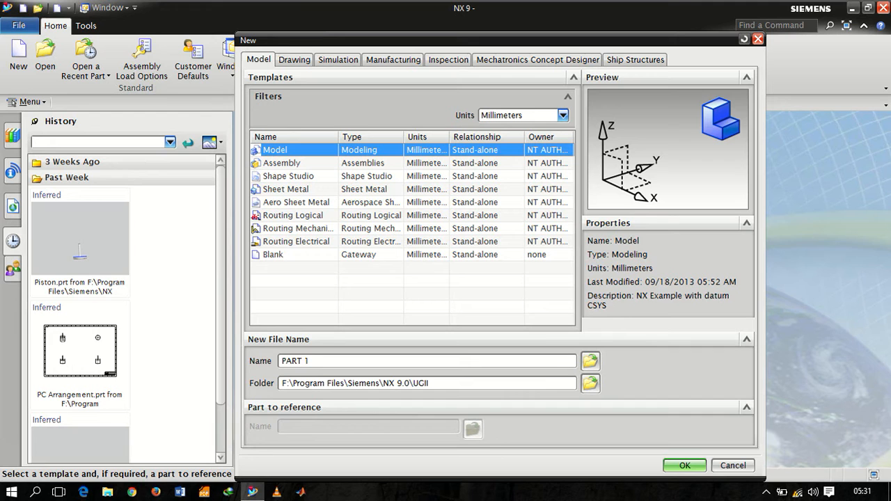
Create a SAMPLE directory inside F:\Program Files\Siemens\NX 9.0\UGII, set it as the file's folder, and create the part
{"action": "left_click", "coordinate": [453, 386]}
{"action": "left_click", "coordinate": [591, 383]}
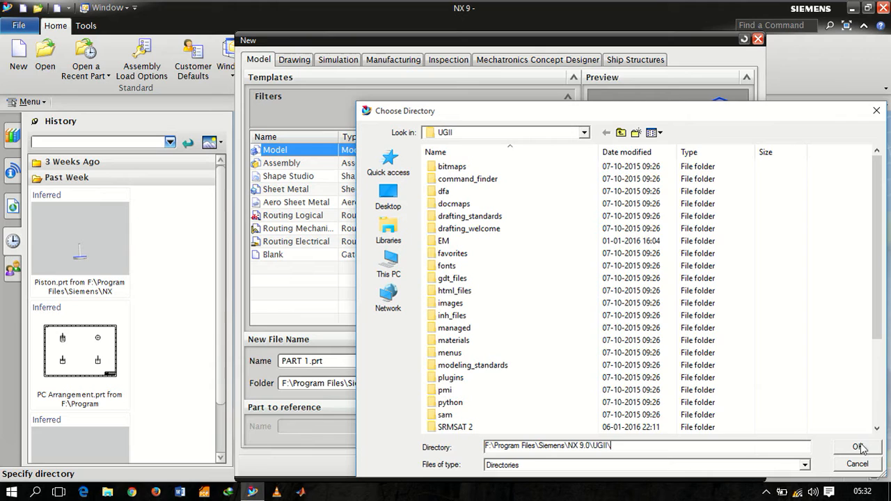
{"action": "type", "text": "T"}
{"action": "key", "text": "Return"}
{"action": "type", "text": "SAMPLE"}
{"action": "key", "text": "Return"}
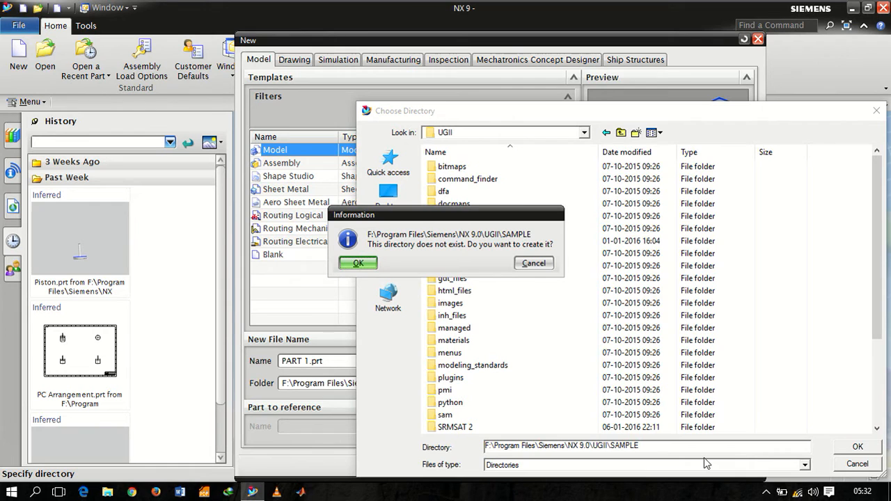
{"action": "left_click", "coordinate": [359, 263]}
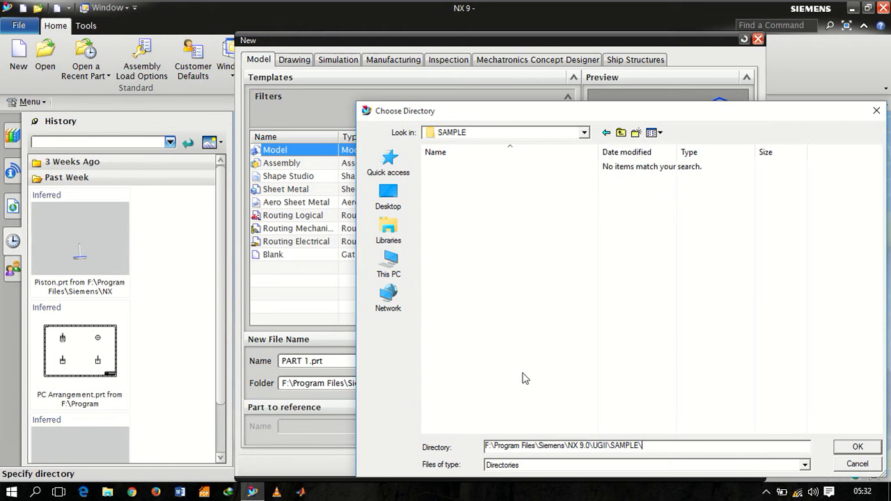
{"action": "left_click", "coordinate": [861, 447]}
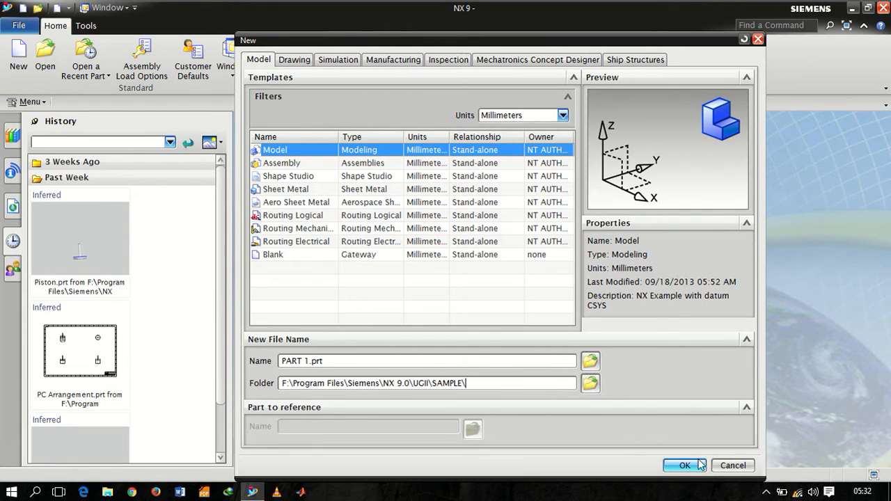
{"action": "left_click", "coordinate": [677, 466]}
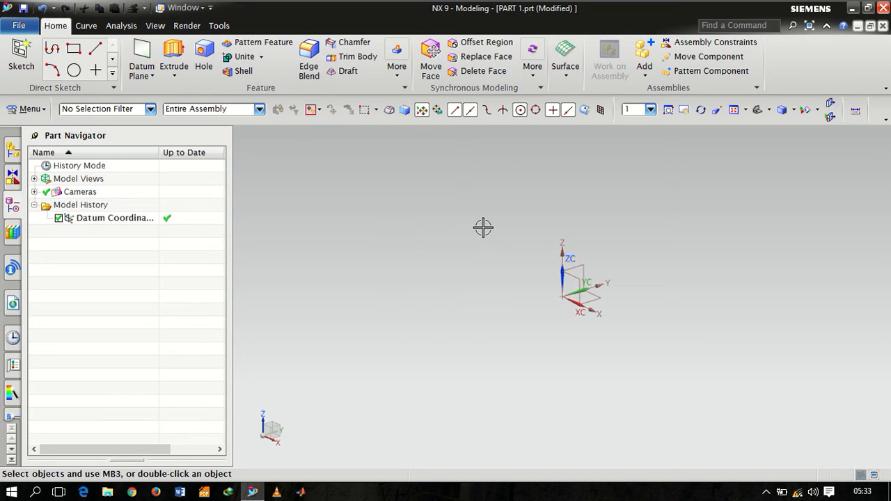
Examine the datum coordinate system by rotating, panning and zooming the view, and select it to inspect its axes
{"action": "middle_click_drag", "start_coordinate": [482, 227], "coordinate": [527, 277]}
{"action": "middle_click_drag", "start_coordinate": [635, 329], "coordinate": [557, 288]}
{"action": "left_click_drag", "start_coordinate": [665, 223], "coordinate": [502, 355]}
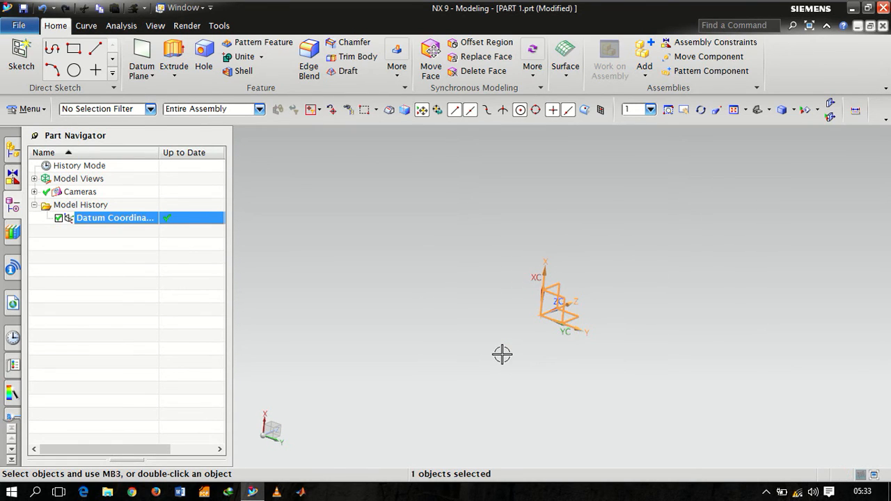
{"action": "key", "text": "Escape"}
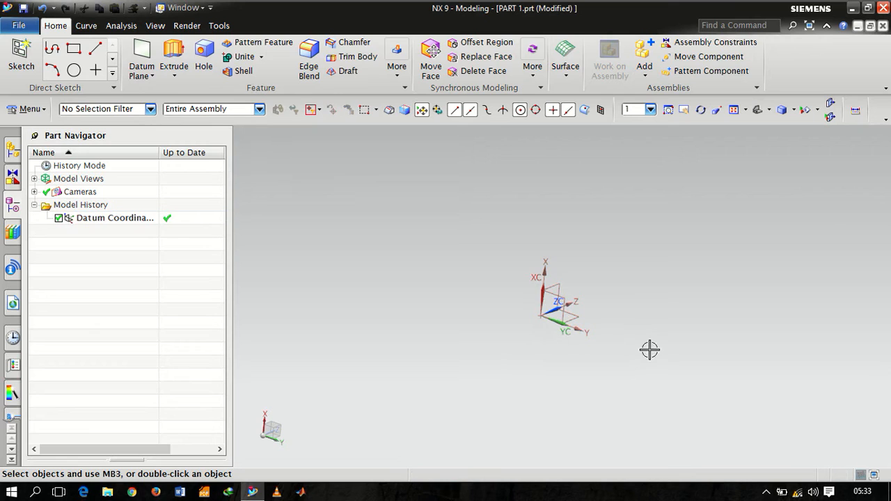
{"action": "right_click", "coordinate": [624, 202]}
{"action": "mouse_move", "coordinate": [624, 202]}
{"action": "middle_mouse_down", "text": "shift"}
{"action": "mouse_move", "coordinate": [624, 249]}
{"action": "mouse_move", "coordinate": [634, 197]}
{"action": "middle_mouse_up", "text": "shift"}
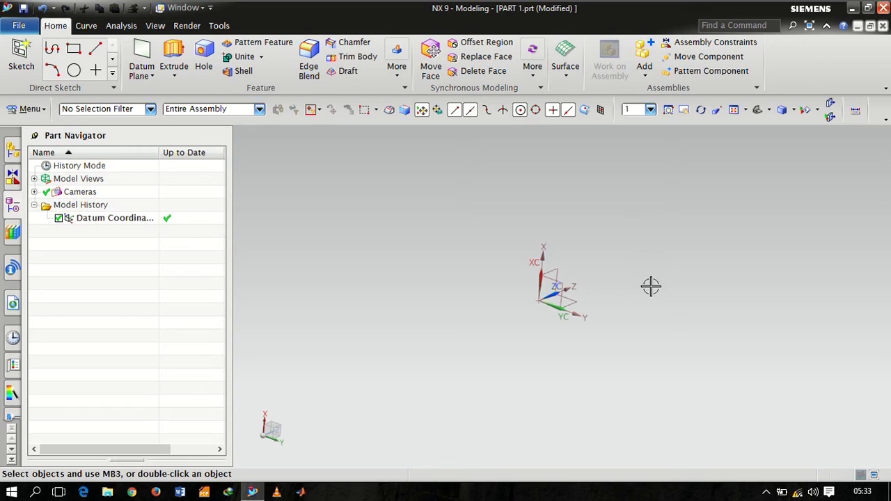
{"action": "middle_click_drag", "start_coordinate": [648, 286], "coordinate": [736, 317], "text": "shift"}
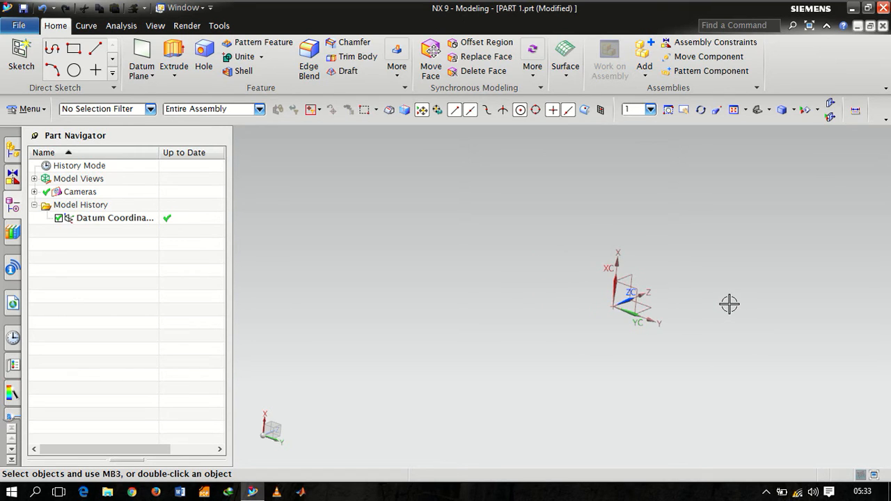
{"action": "scroll", "coordinate": [665, 310], "scroll_direction": "up", "scroll_amount": 5}
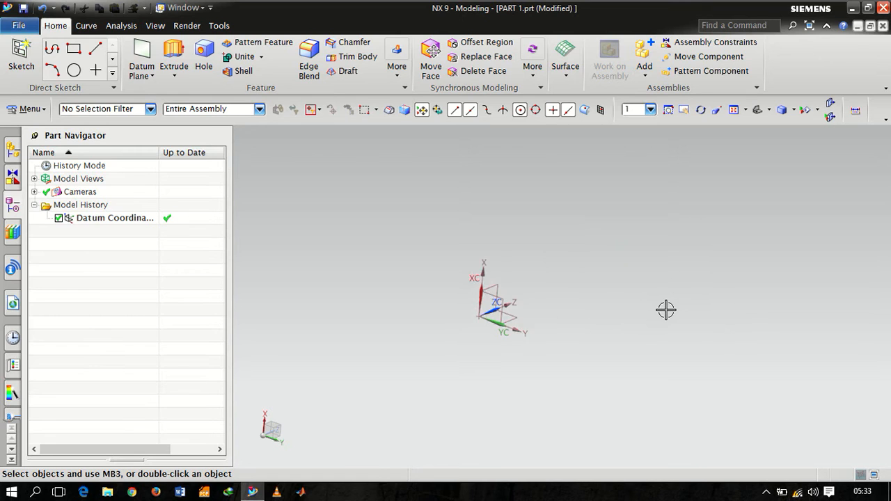
{"action": "scroll", "coordinate": [660, 304], "scroll_direction": "down", "scroll_amount": 3}
{"action": "middle_click_drag", "start_coordinate": [673, 259], "coordinate": [675, 238], "text": "shift"}
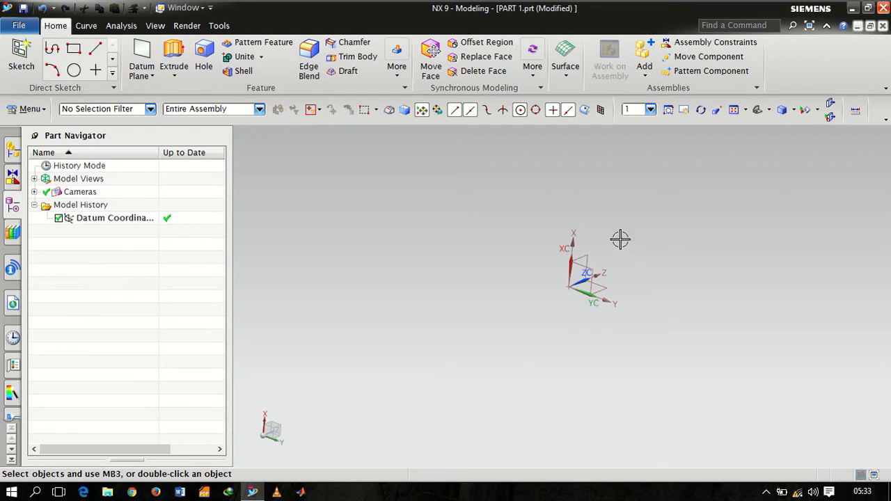
{"action": "left_click", "coordinate": [602, 282]}
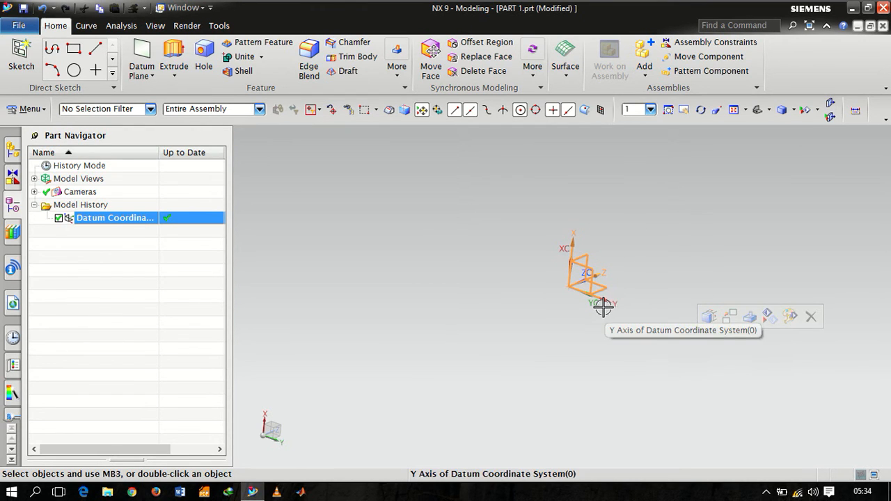
Clear the selection and create a sketch on the XY plane of the datum coordinate system
{"action": "key", "text": "Escape"}
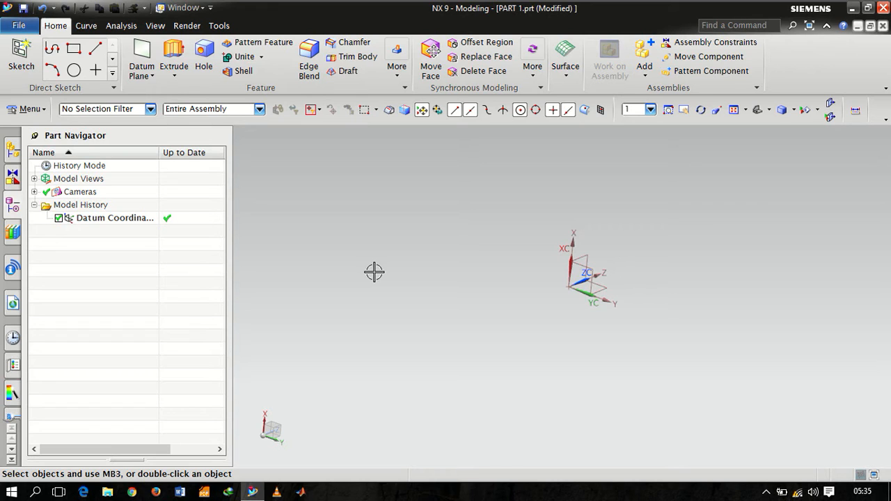
{"action": "left_click", "coordinate": [32, 64]}
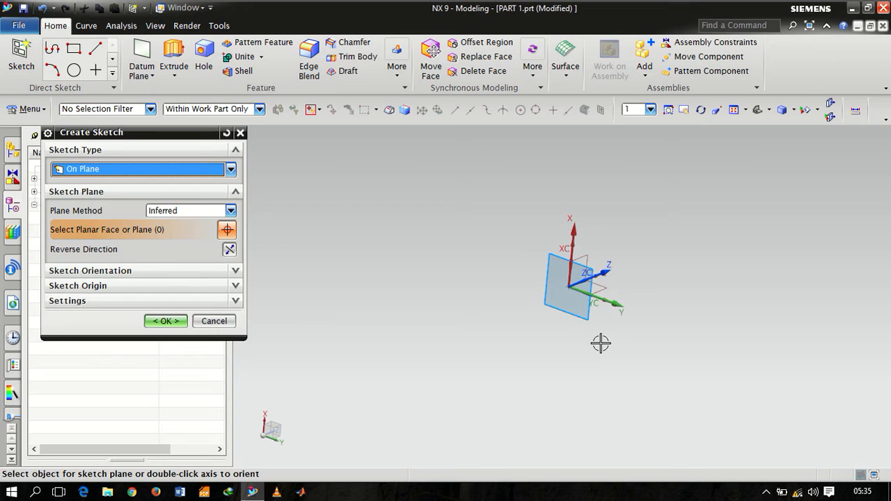
{"action": "middle_click_drag", "start_coordinate": [666, 237], "coordinate": [619, 374]}
{"action": "left_click", "coordinate": [606, 292]}
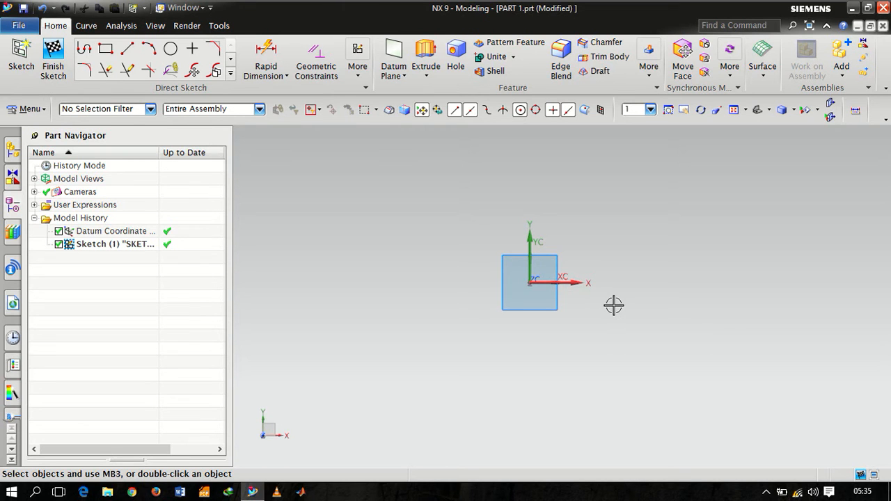
Start a sketch line at the origin, choosing the datum coordinate system's existing point from the overlapping candidates
{"action": "middle_click_drag", "start_coordinate": [615, 303], "coordinate": [606, 258]}
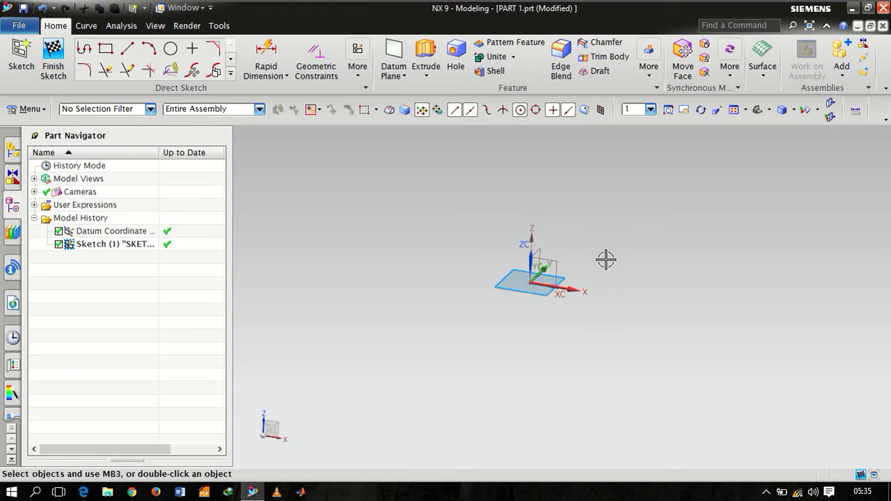
{"action": "mouse_move", "coordinate": [602, 190]}
{"action": "middle_mouse_down"}
{"action": "mouse_move", "coordinate": [622, 241]}
{"action": "mouse_move", "coordinate": [589, 261]}
{"action": "mouse_move", "coordinate": [647, 230]}
{"action": "mouse_move", "coordinate": [637, 209]}
{"action": "mouse_move", "coordinate": [643, 221]}
{"action": "mouse_move", "coordinate": [630, 241]}
{"action": "mouse_move", "coordinate": [645, 244]}
{"action": "middle_mouse_up"}
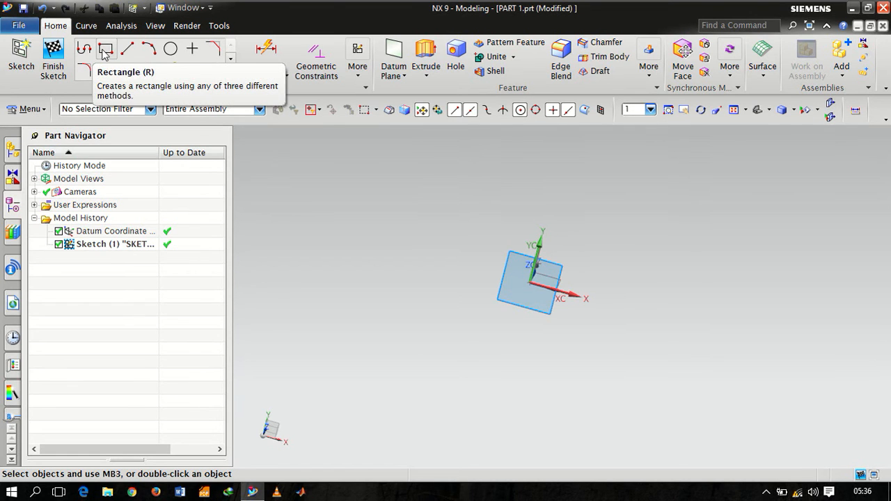
{"action": "left_click", "coordinate": [127, 48]}
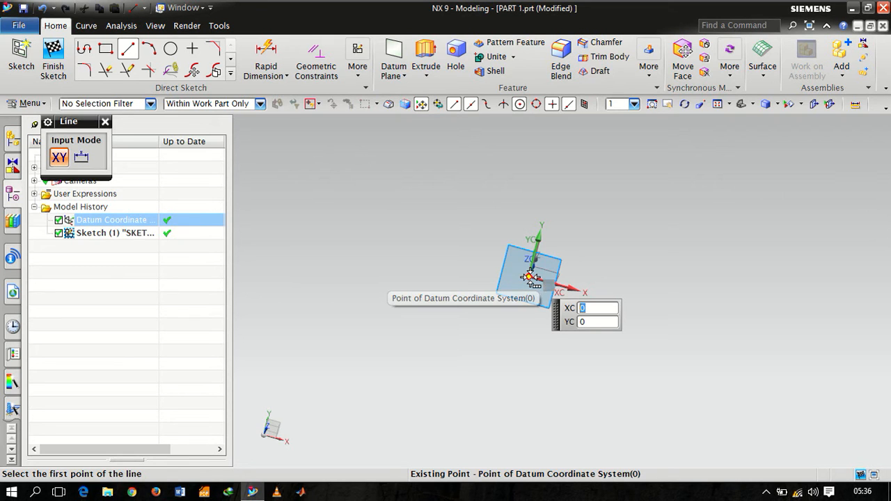
{"action": "left_click", "coordinate": [531, 279]}
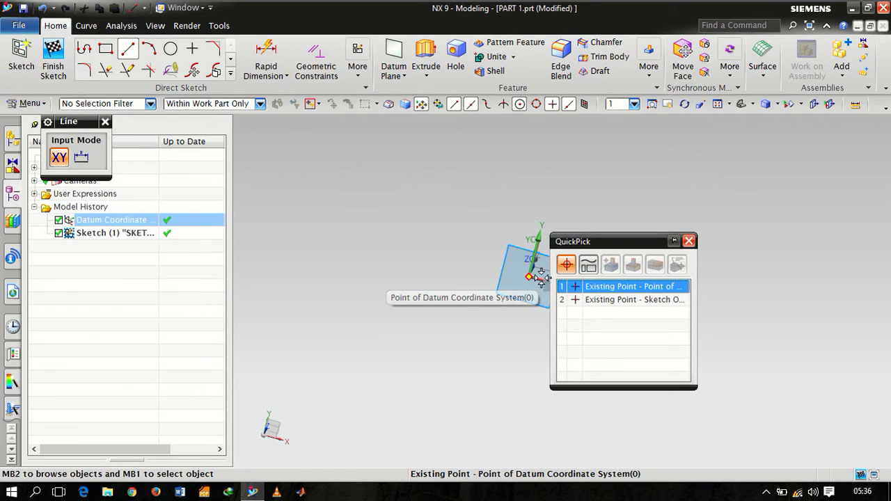
{"action": "left_click_drag", "start_coordinate": [645, 241], "coordinate": [807, 239]}
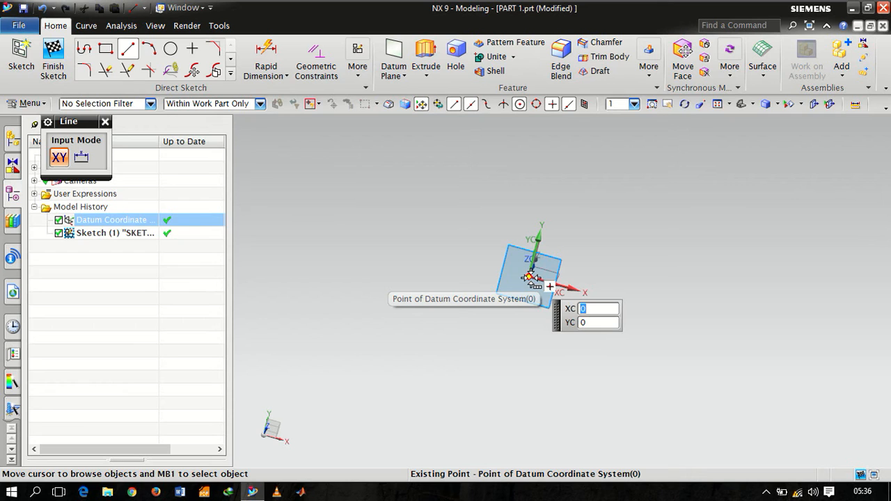
{"action": "right_click", "coordinate": [530, 277]}
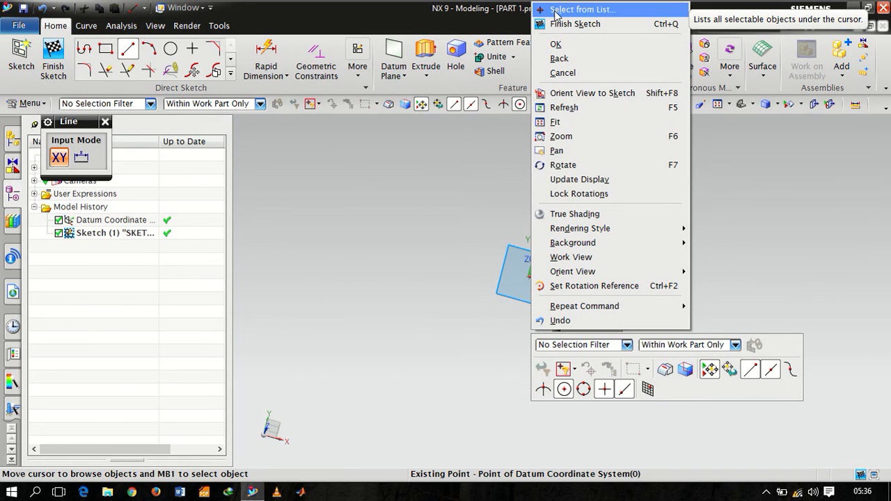
{"action": "left_click", "coordinate": [615, 10]}
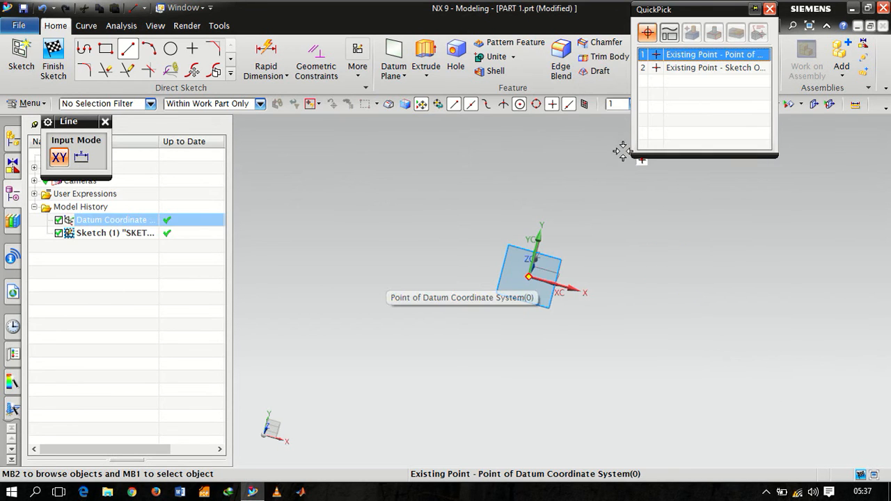
{"action": "left_click_drag", "start_coordinate": [708, 19], "coordinate": [771, 225]}
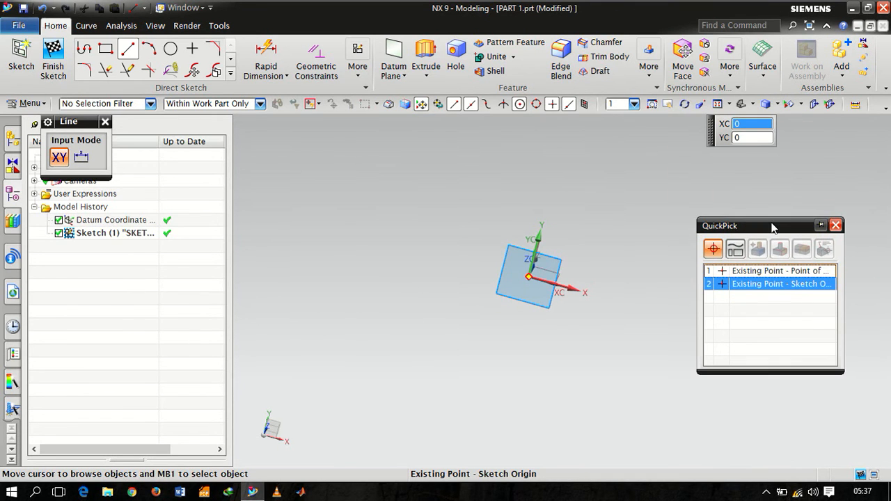
{"action": "left_click", "coordinate": [787, 275]}
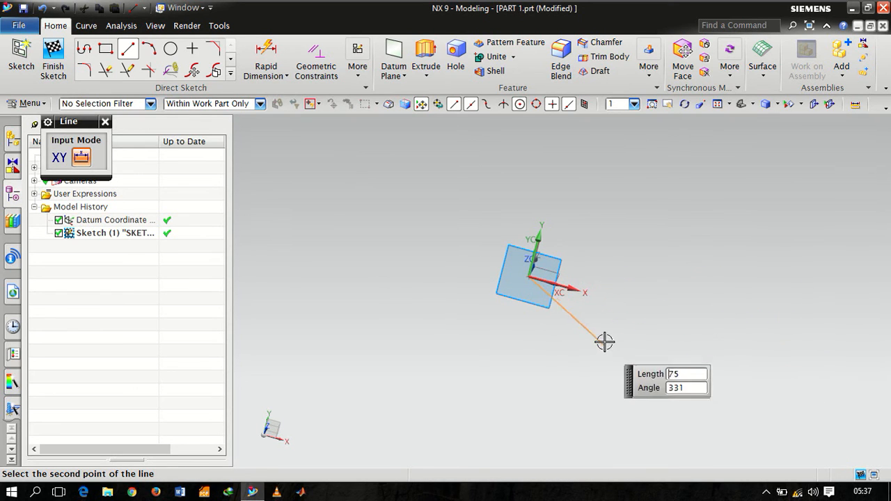
Complete the line along the X axis with length 100 mm and angle 0, and finish the sketch
{"action": "middle_click_drag", "start_coordinate": [647, 304], "coordinate": [647, 326]}
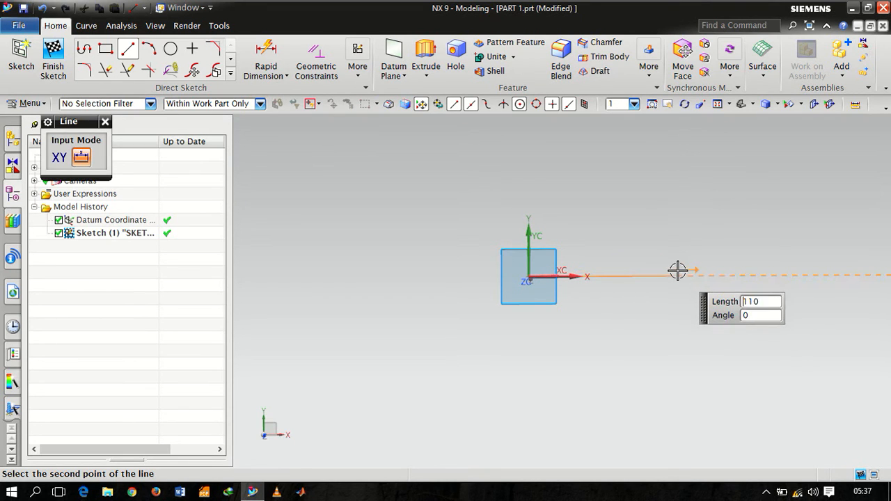
{"action": "type", "text": "100"}
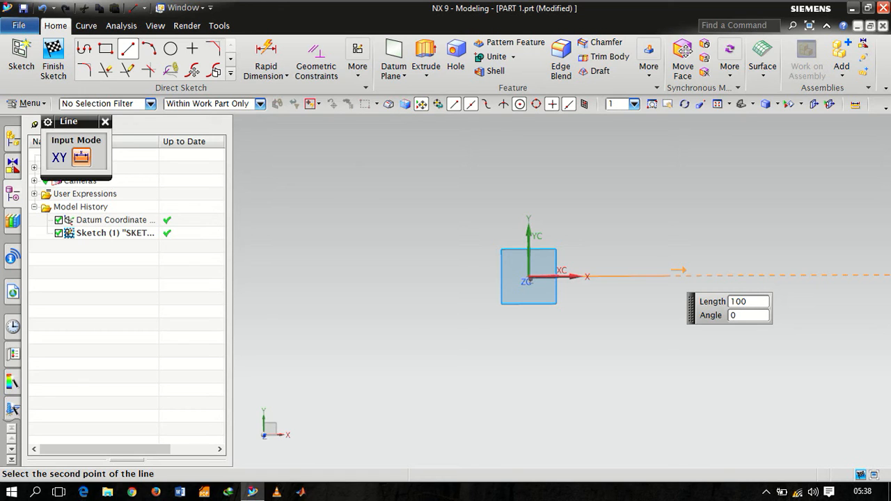
{"action": "key", "text": "Tab"}
{"action": "key", "text": "Return"}
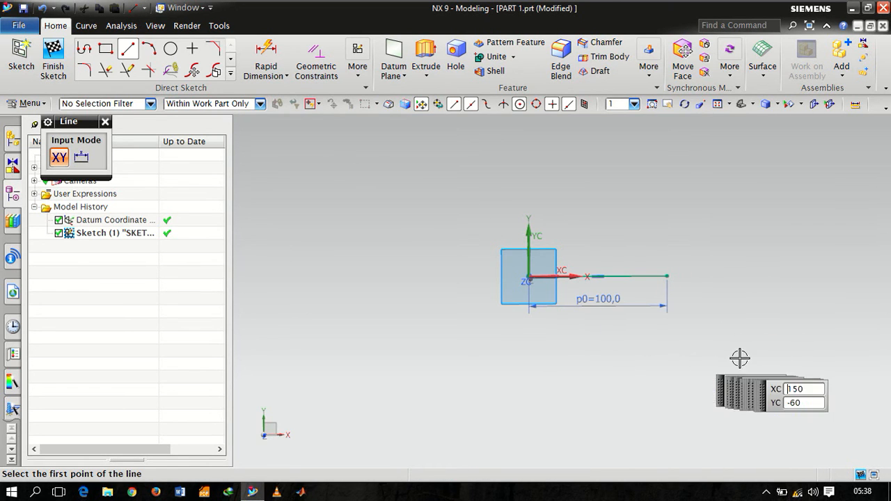
{"action": "scroll", "coordinate": [546, 297], "scroll_direction": "up", "scroll_amount": 2}
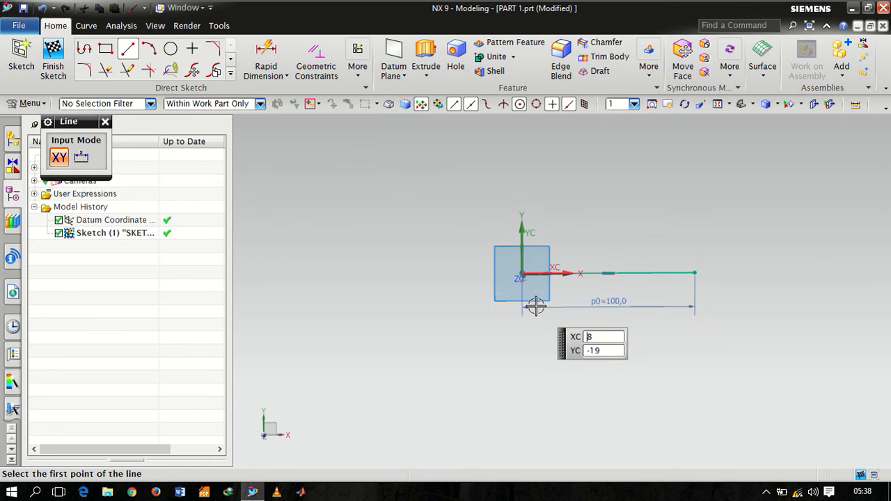
{"action": "left_click", "coordinate": [53, 61]}
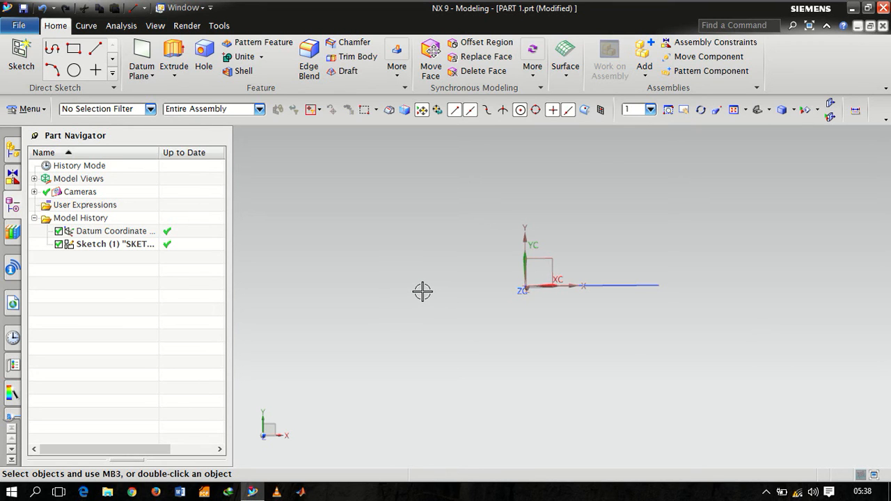
Reopen the line's sketch for editing and move its length dimension farther below the line
{"action": "double_click", "coordinate": [601, 287]}
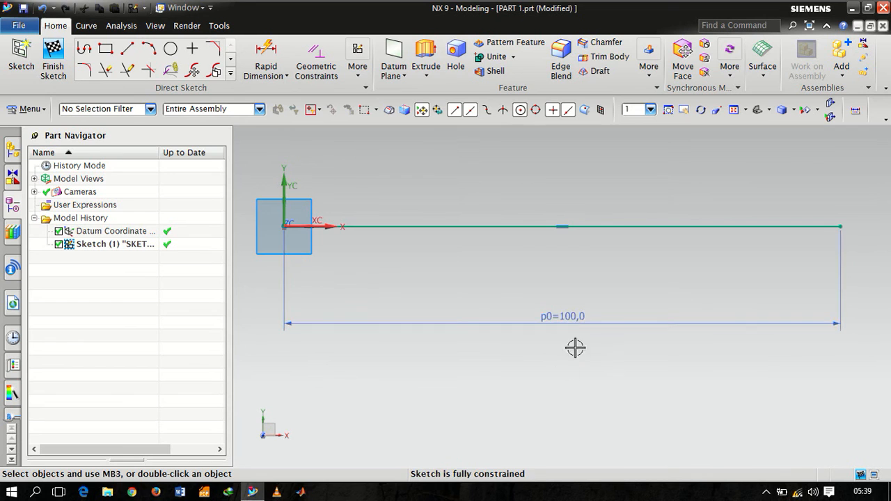
{"action": "left_click_drag", "start_coordinate": [567, 324], "coordinate": [595, 492]}
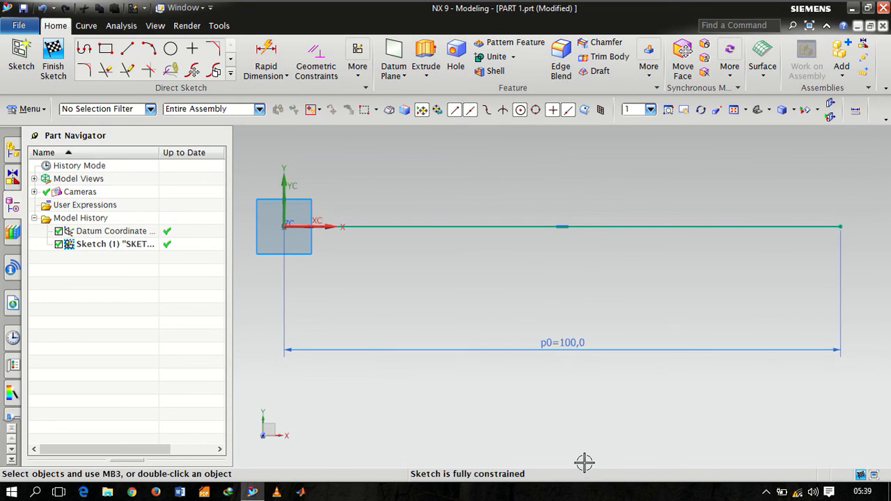
{"action": "left_click", "coordinate": [569, 343]}
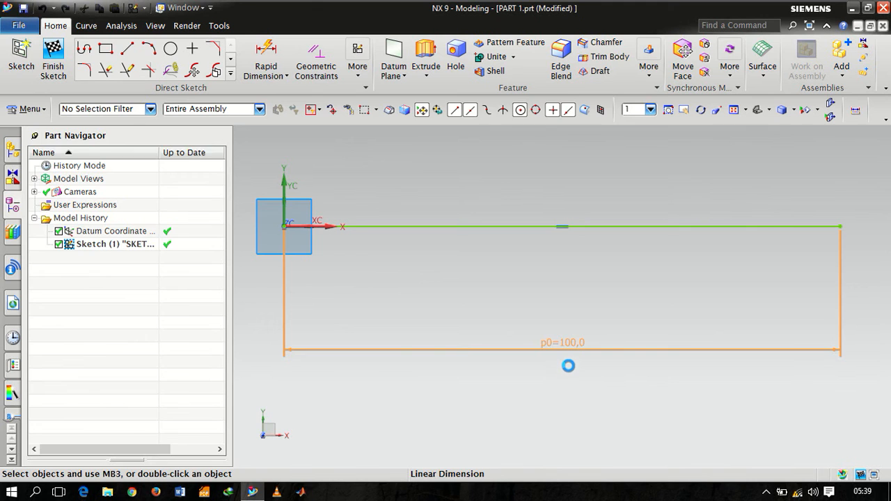
Set the line's length dimension to 80 mm and finish the sketch
{"action": "double_click", "coordinate": [566, 356]}
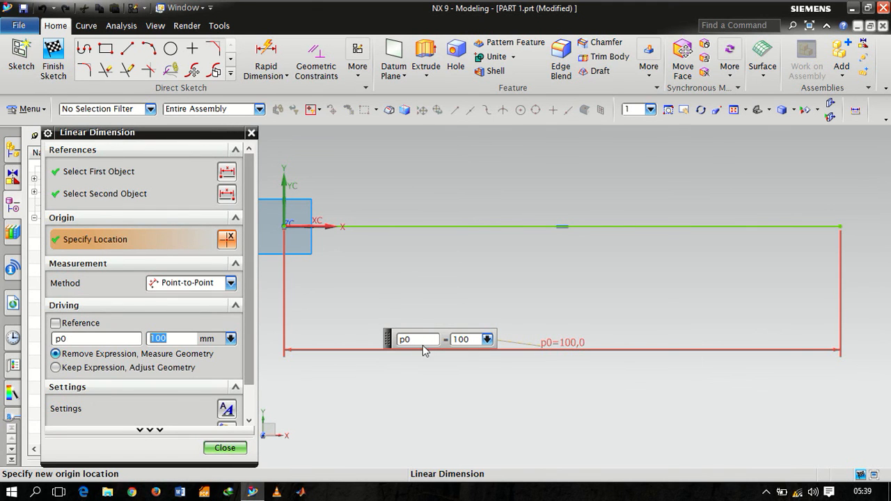
{"action": "type", "text": "80"}
{"action": "key", "text": "Return"}
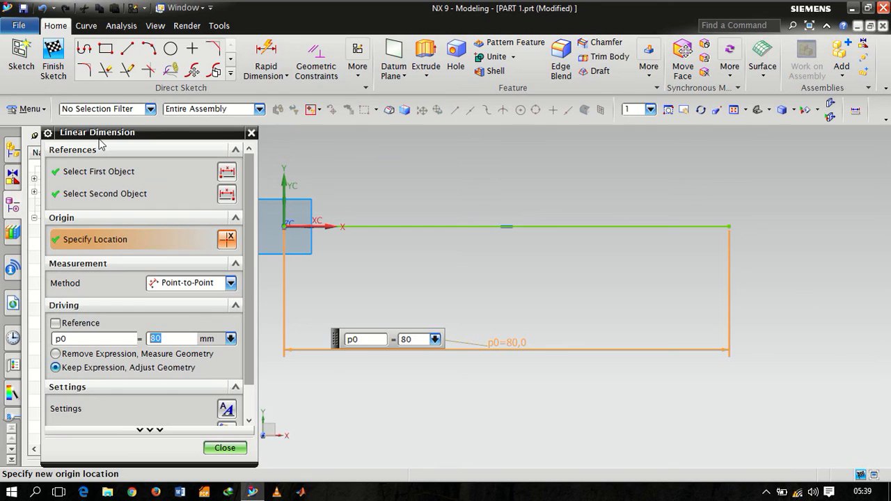
{"action": "left_click_drag", "start_coordinate": [100, 127], "coordinate": [118, 70]}
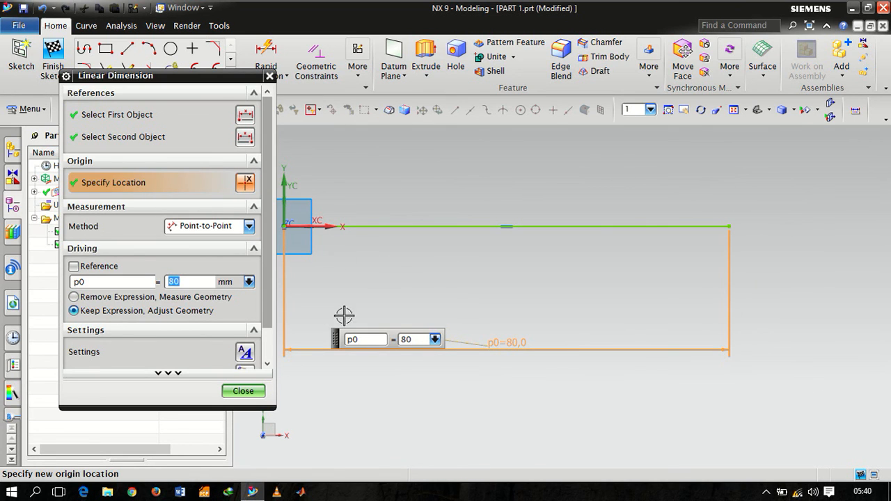
{"action": "scroll", "coordinate": [731, 386], "scroll_direction": "up", "scroll_amount": 1}
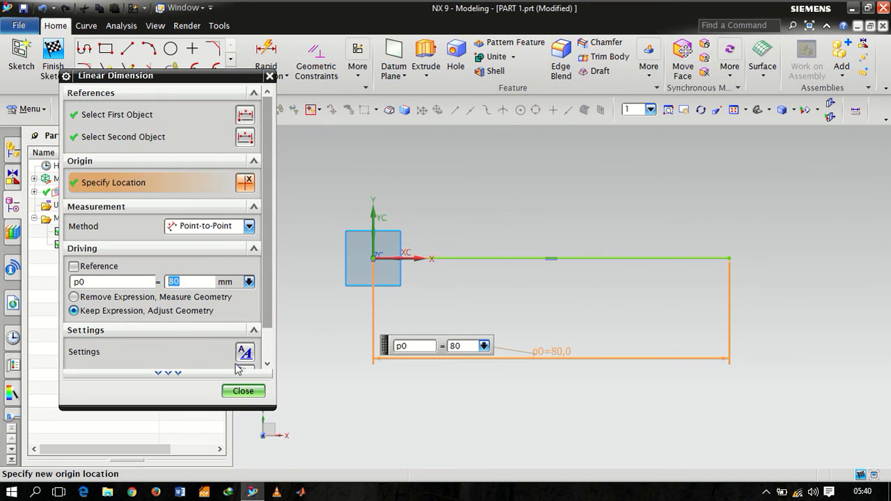
{"action": "left_click", "coordinate": [243, 391]}
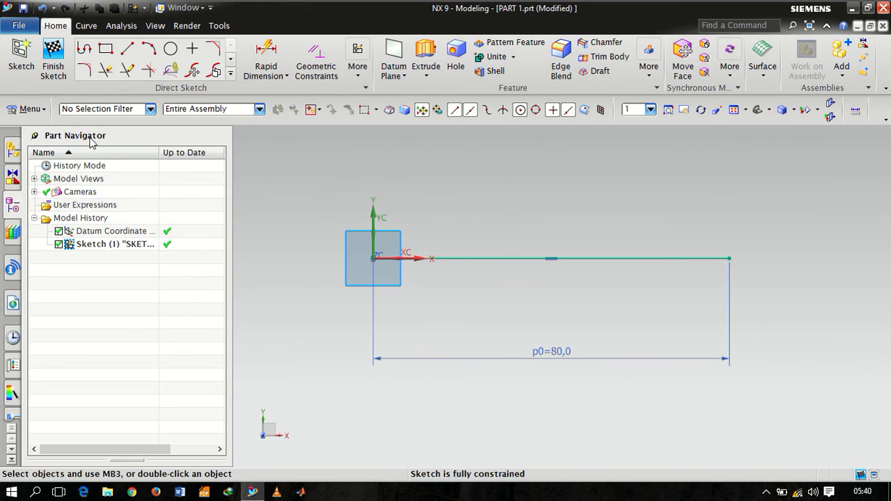
{"action": "left_click", "coordinate": [50, 73]}
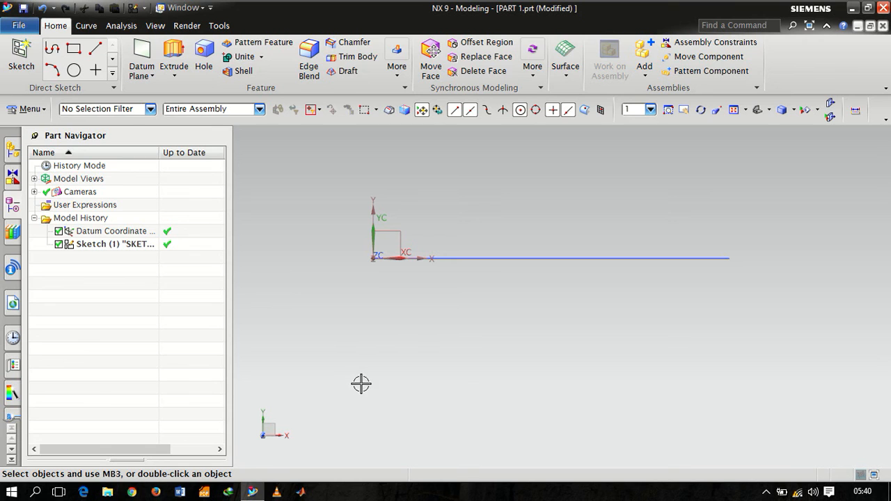
{"action": "mouse_move", "coordinate": [319, 346]}
{"action": "middle_mouse_down"}
{"action": "mouse_move", "coordinate": [333, 334]}
{"action": "mouse_move", "coordinate": [294, 247]}
{"action": "mouse_move", "coordinate": [304, 296]}
{"action": "middle_mouse_up"}
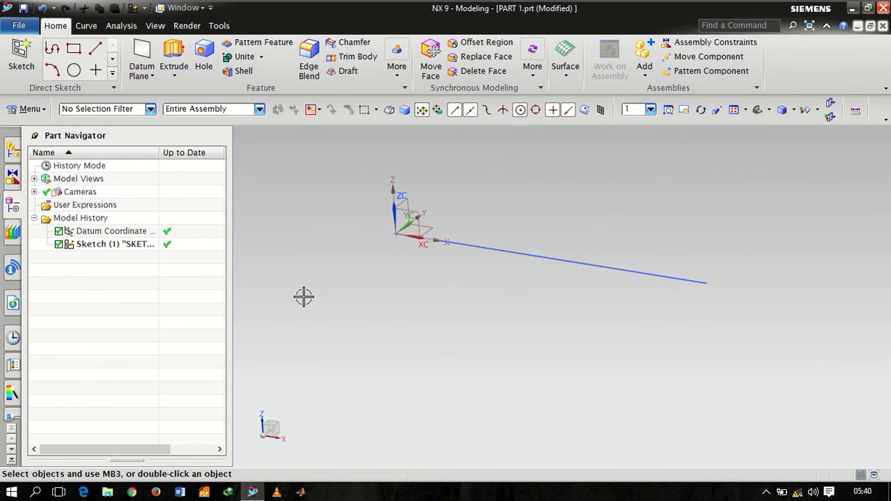
{"action": "left_click", "coordinate": [679, 283]}
{"action": "key", "text": "Escape"}
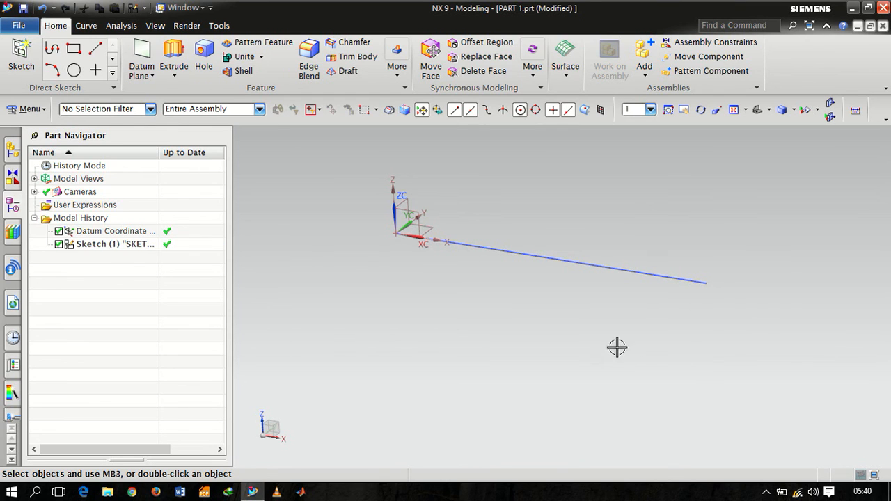
{"action": "scroll", "coordinate": [550, 386], "scroll_direction": "down", "scroll_amount": 2}
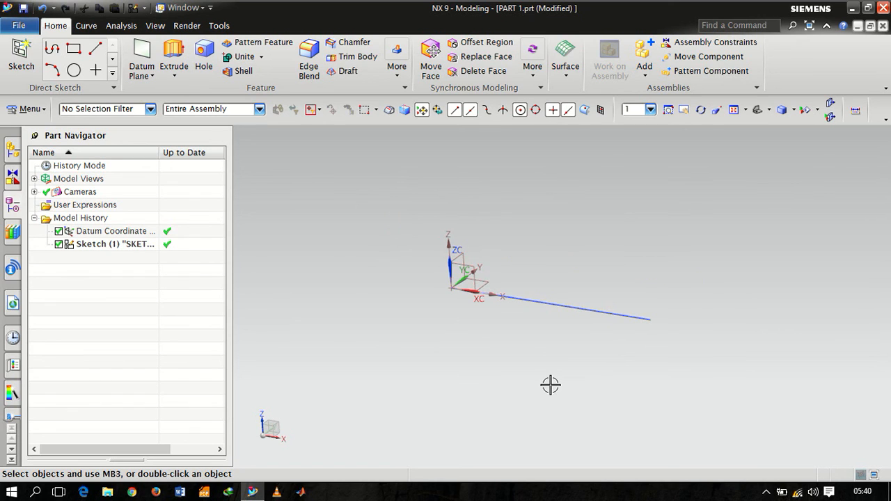